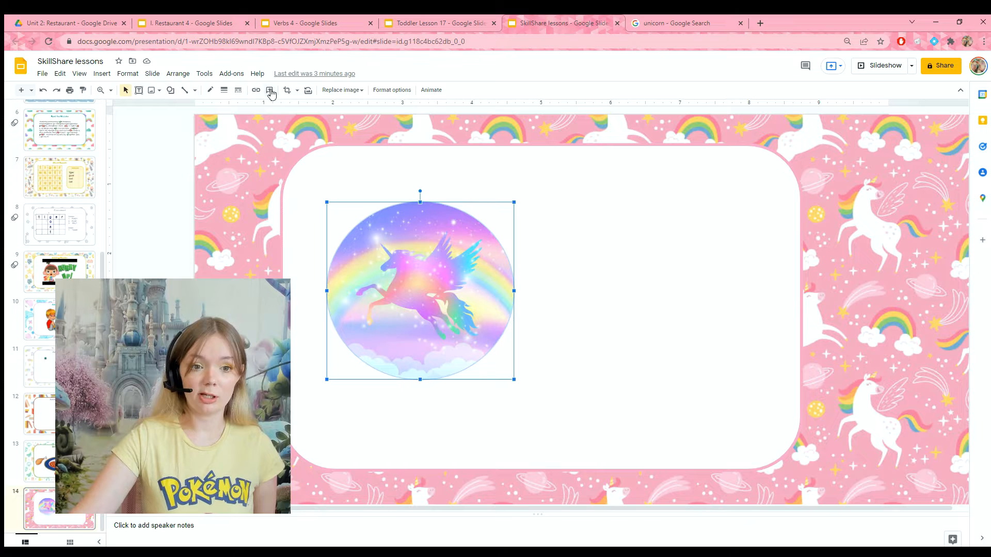
# Draw a wide rounded rectangle beside the unicorn picture and fill it with the custom pink.
pyautogui.click(184, 90)
pyautogui.moveTo(533, 182)
pyautogui.mouseDown()
pyautogui.moveTo(719, 286)
pyautogui.moveTo(785, 243)
pyautogui.moveTo(754, 232)
pyautogui.moveTo(760, 274)
pyautogui.moveTo(772, 237)
pyautogui.moveTo(781, 263)
pyautogui.mouseUp()
pyautogui.click(210, 90)
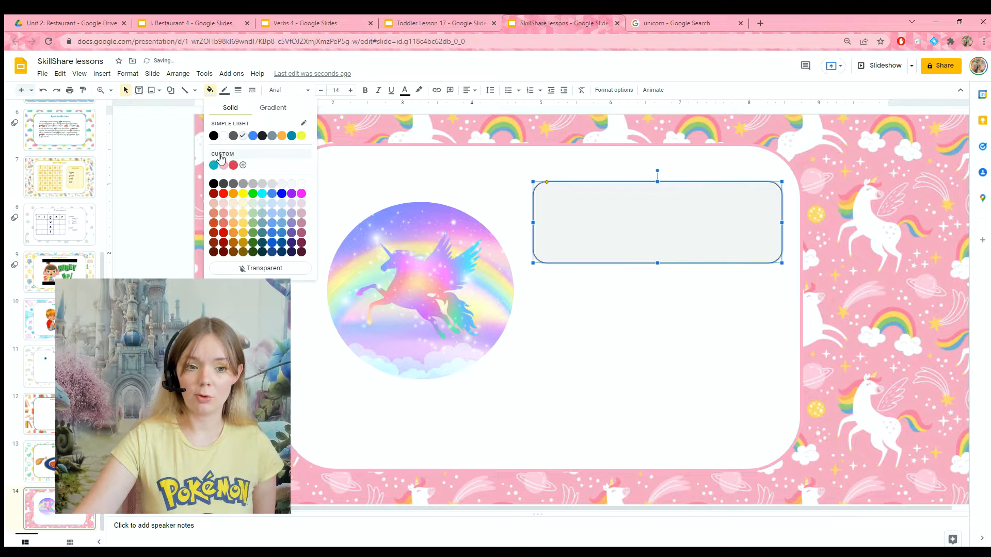
pyautogui.click(223, 166)
# Give the pink rounded rectangle a custom red border with a weight of 4px.
pyautogui.click(224, 90)
pyautogui.click(247, 148)
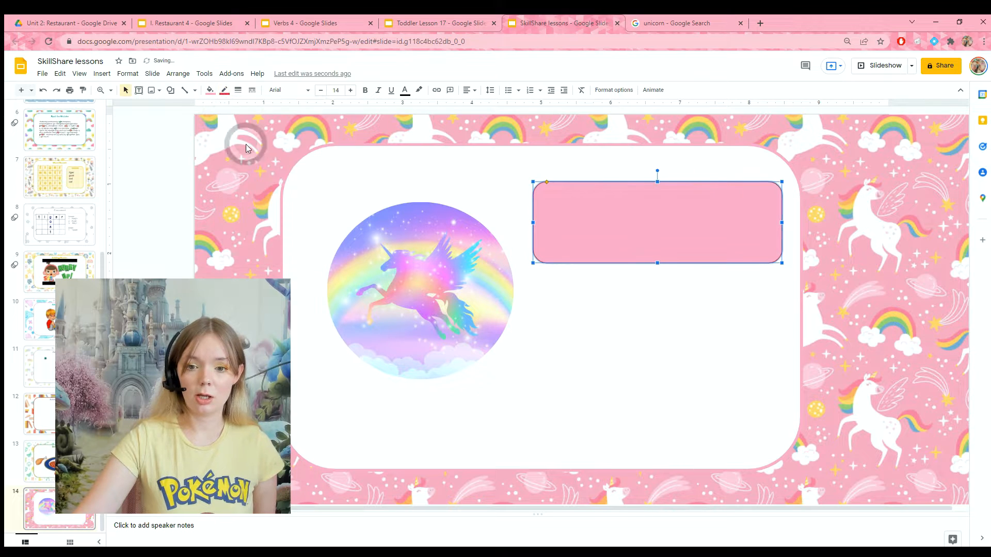
pyautogui.click(238, 90)
pyautogui.click(246, 151)
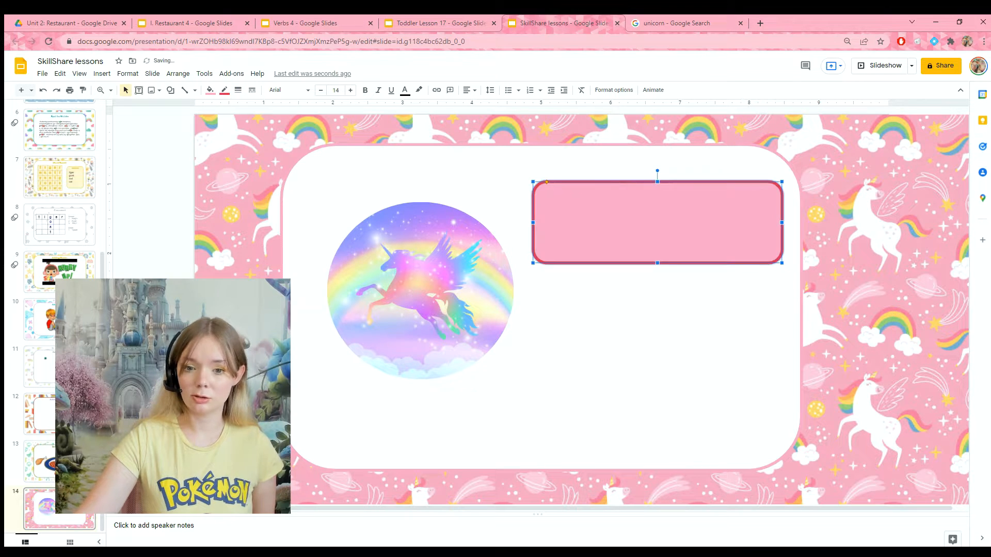
# Change the unicorn picture's crop mask from the circle to a rounded rectangle.
pyautogui.click(409, 305)
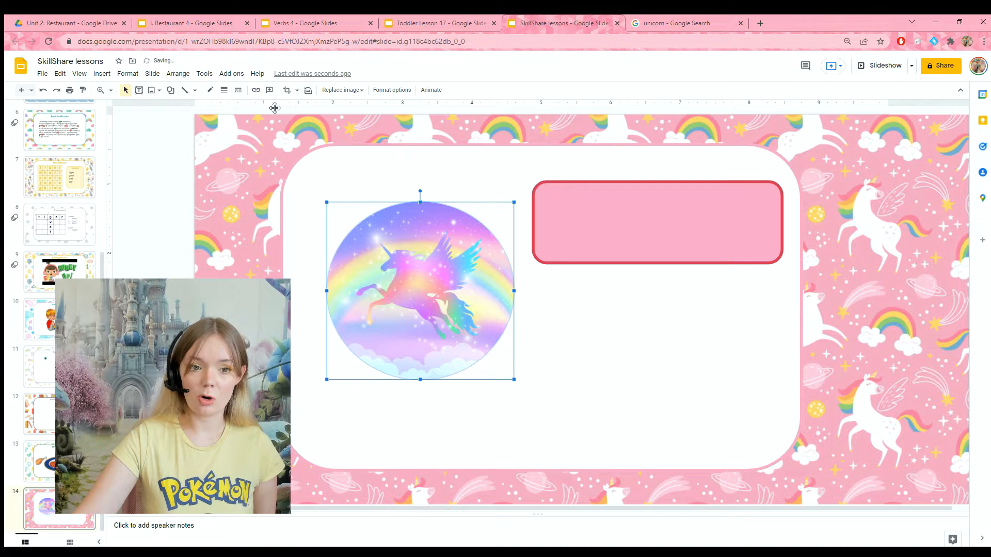
pyautogui.click(297, 89)
pyautogui.moveTo(292, 107)
pyautogui.click(368, 109)
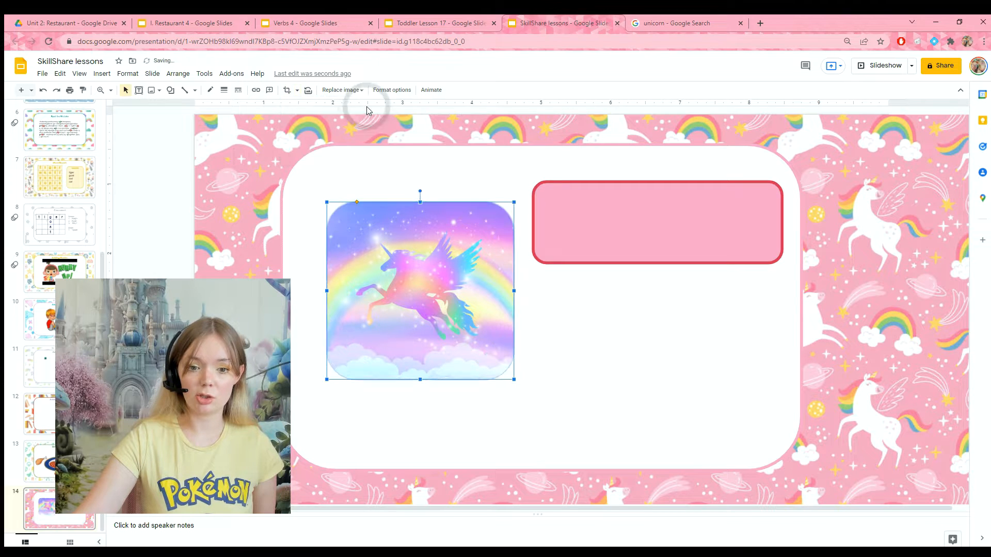
# Add a custom red border with a weight of 8px to the unicorn picture.
pyautogui.click(210, 90)
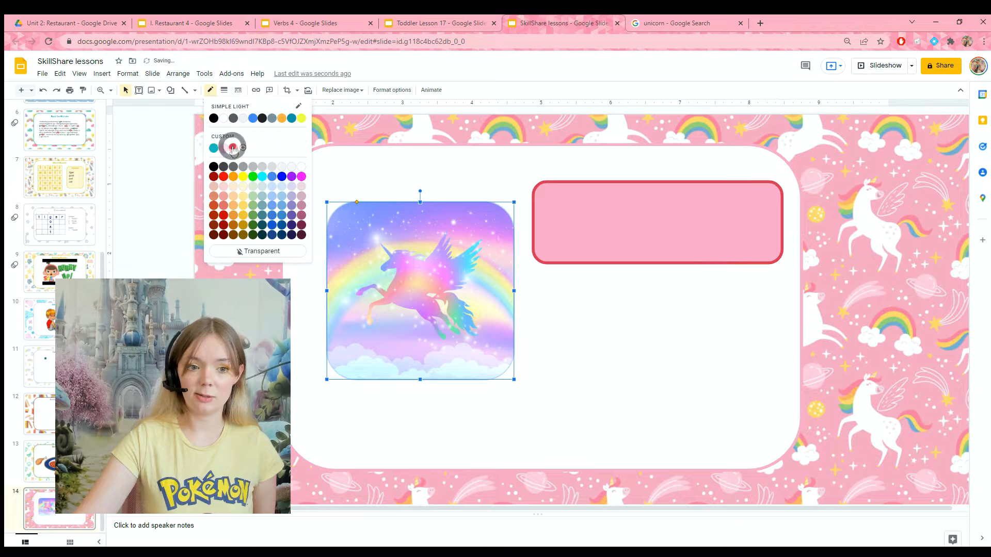
pyautogui.click(231, 145)
pyautogui.click(224, 90)
pyautogui.click(235, 164)
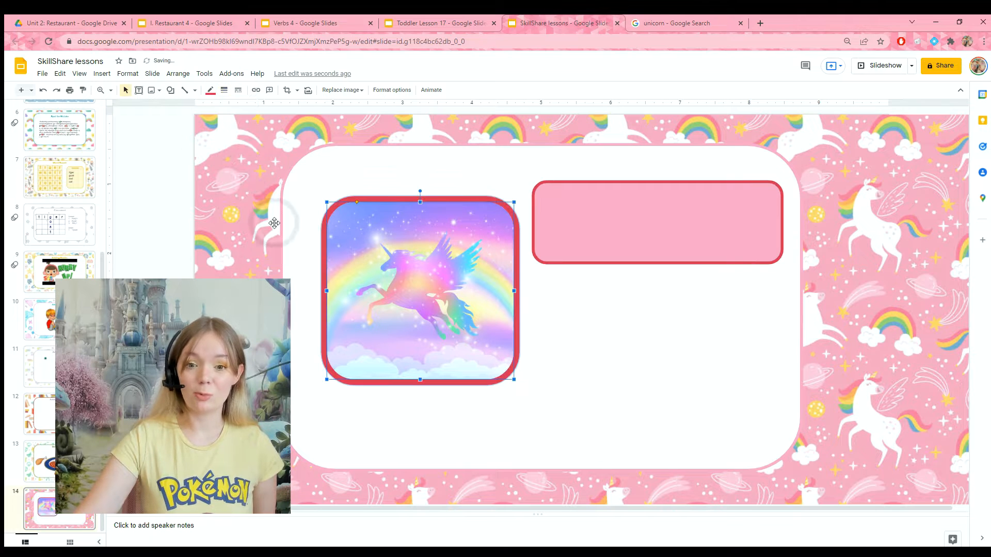
# Move the unicorn picture up and shrink it, and bring the pink rectangle up against its edge.
pyautogui.moveTo(403, 282); pyautogui.dragTo(400, 250)
pyautogui.moveTo(507, 345); pyautogui.dragTo(477, 317)
pyautogui.moveTo(592, 216); pyautogui.dragTo(529, 228)
pyautogui.click(448, 249)
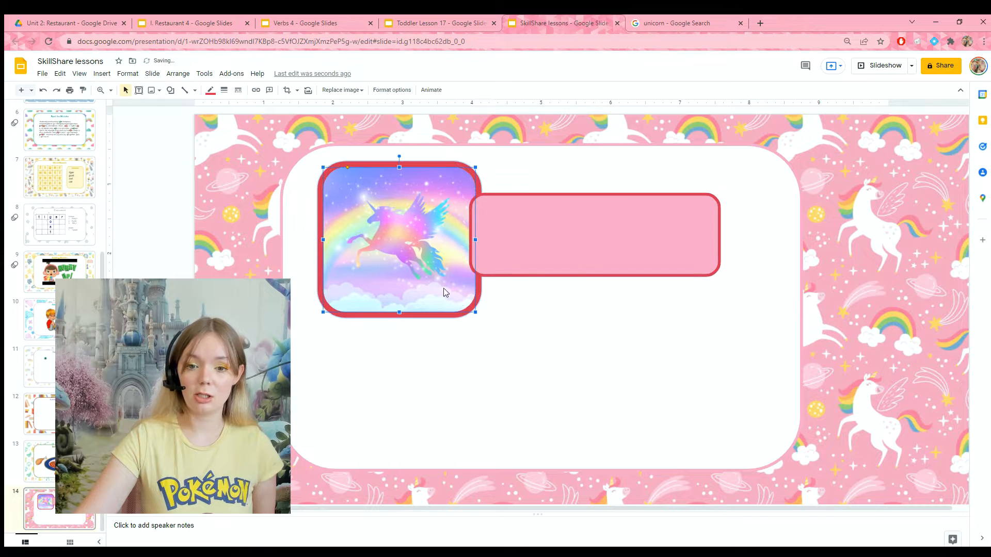
pyautogui.moveTo(476, 314); pyautogui.dragTo(468, 305)
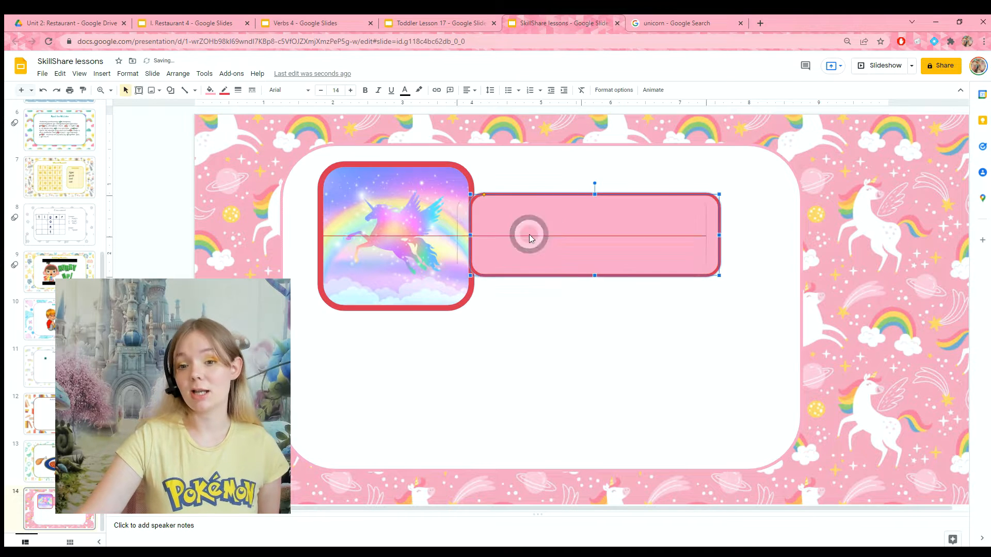
# Overlap the pink rectangle with the unicorn picture, send it backward behind the picture, and adjust its position.
pyautogui.moveTo(528, 234); pyautogui.dragTo(511, 232)
pyautogui.rightClick(512, 236)
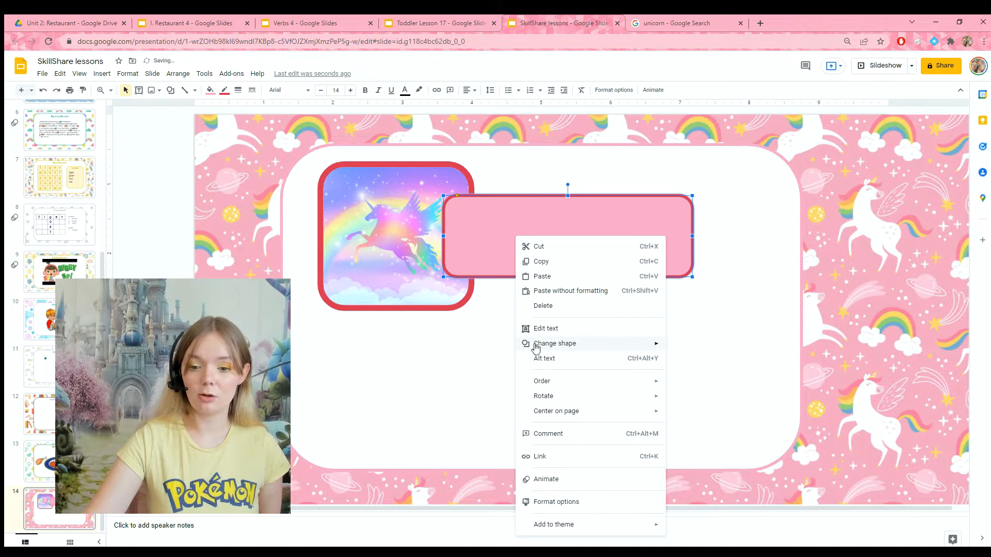
pyautogui.click(693, 413)
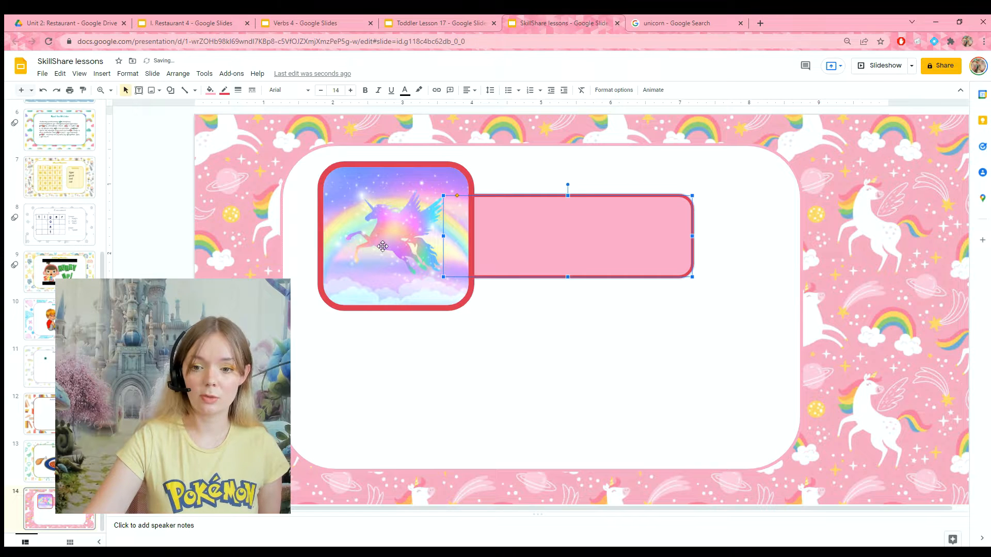
pyautogui.moveTo(521, 251); pyautogui.dragTo(539, 247)
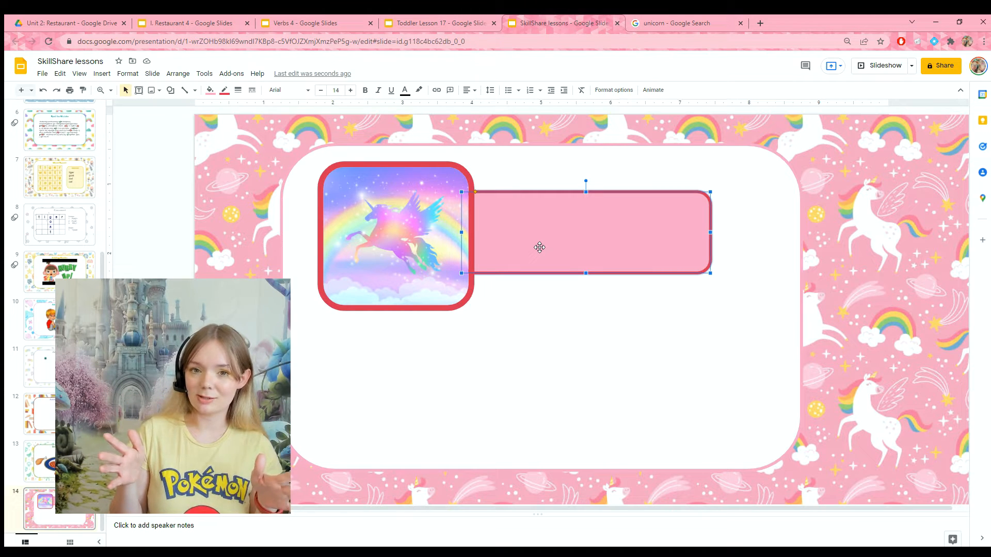
pyautogui.moveTo(540, 248); pyautogui.dragTo(543, 245)
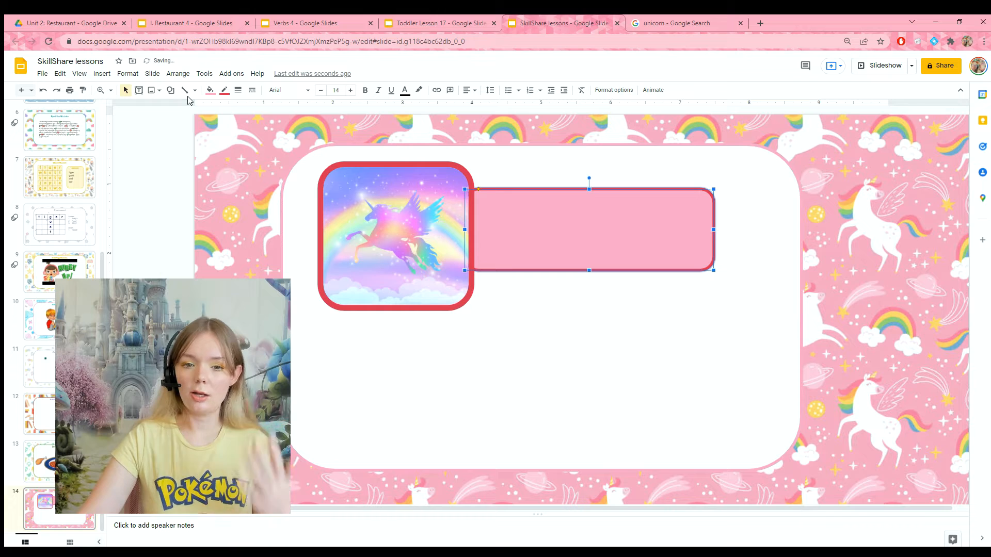
# Insert word art reading "Unicorn" and set its font to Pacifico.
pyautogui.click(101, 74)
pyautogui.click(106, 209)
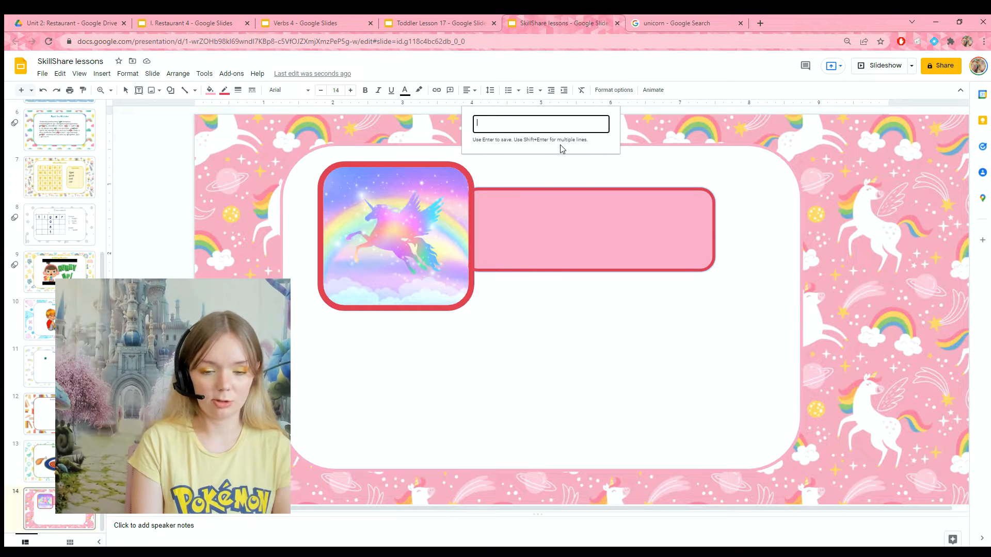
pyautogui.write('U')
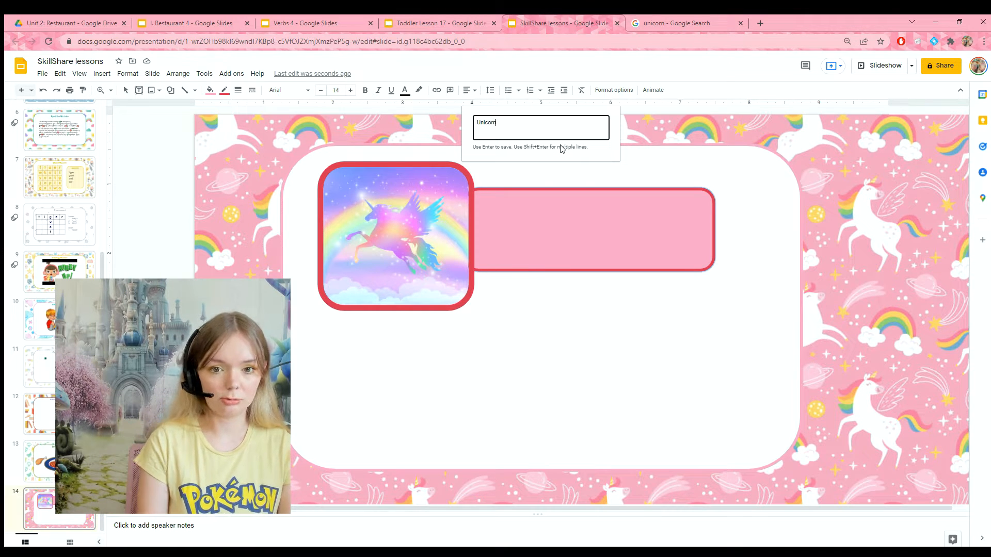
pyautogui.write('nicorn')
pyautogui.press('Return')
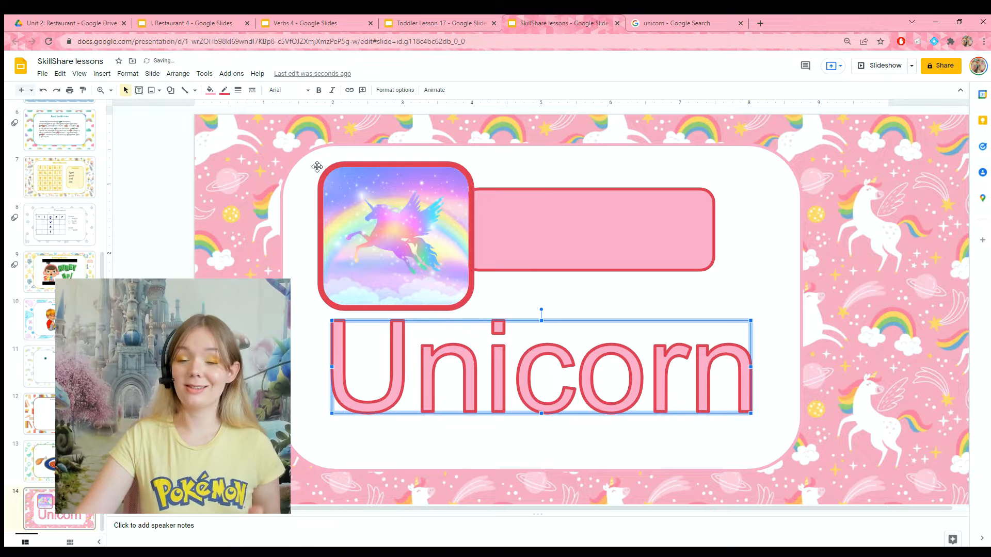
pyautogui.click(287, 91)
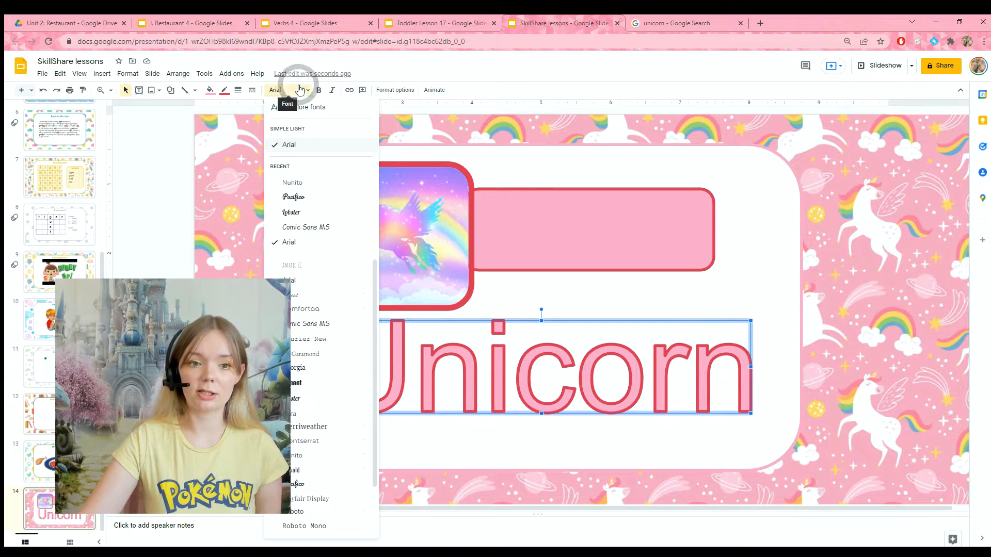
pyautogui.click(304, 197)
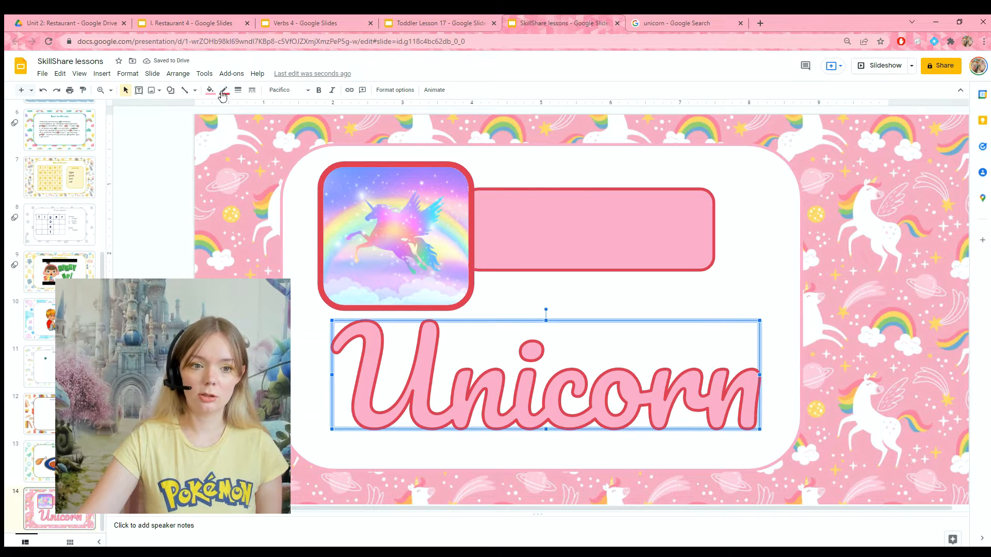
# Try bold lettering on the "Unicorn" word art.
pyautogui.click(223, 93)
pyautogui.click(237, 91)
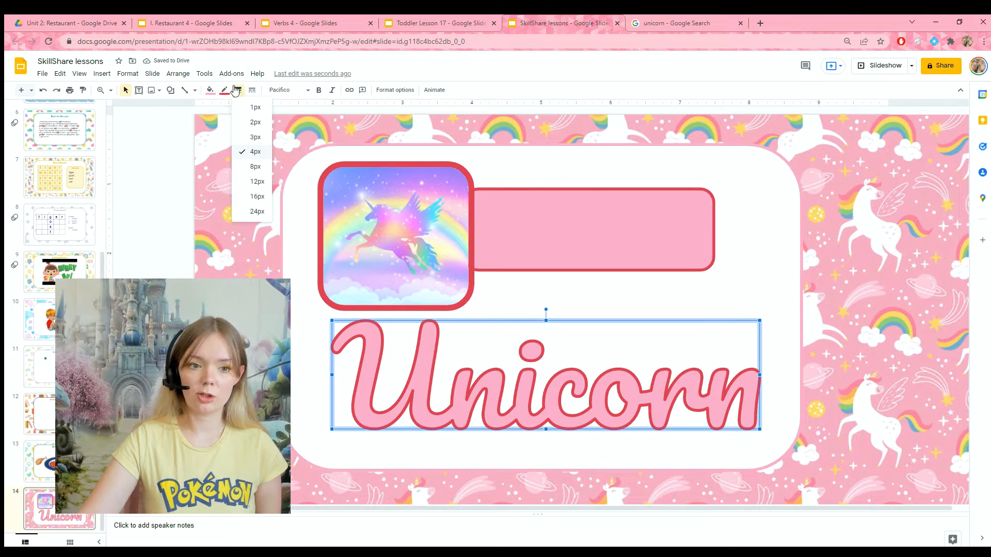
pyautogui.click(317, 89)
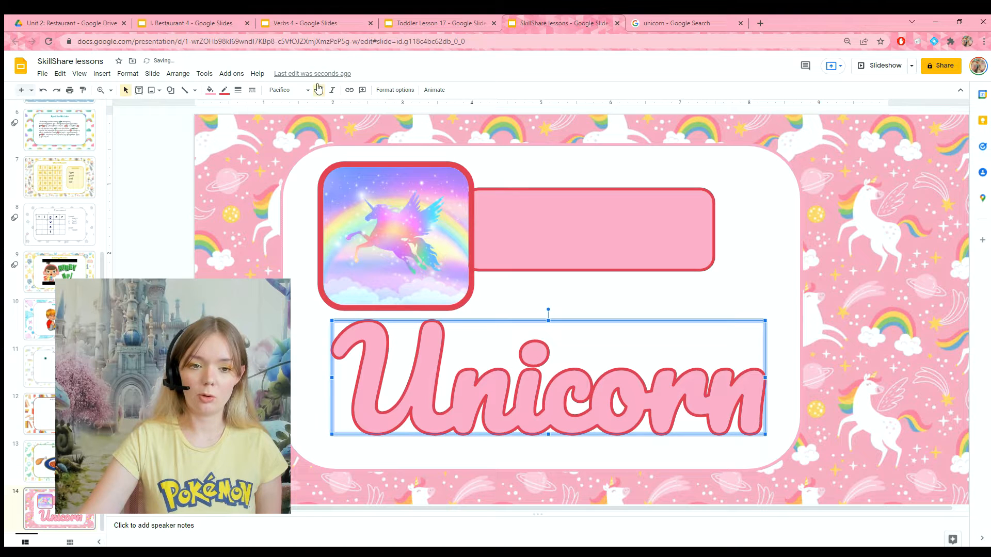
pyautogui.click(317, 90)
pyautogui.click(318, 91)
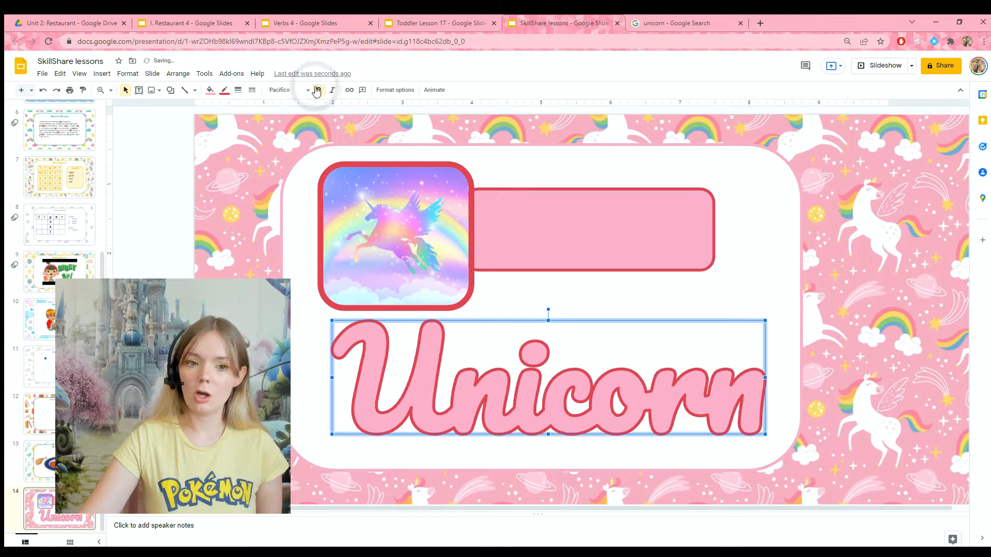
pyautogui.click(317, 91)
# Try a dotted outline on the "Unicorn" word art, change it to dash-dot, and shift the word art slightly left.
pyautogui.click(252, 90)
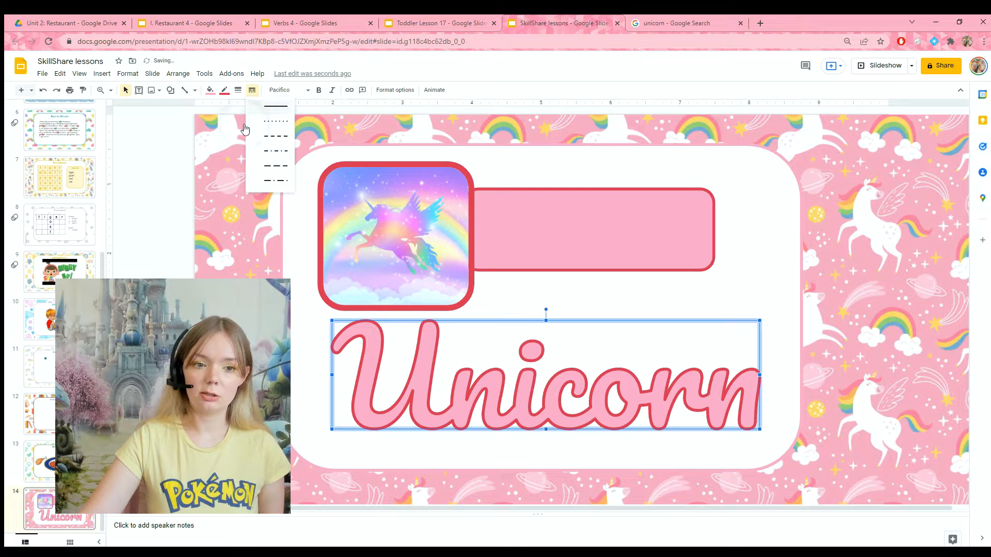
pyautogui.click(267, 122)
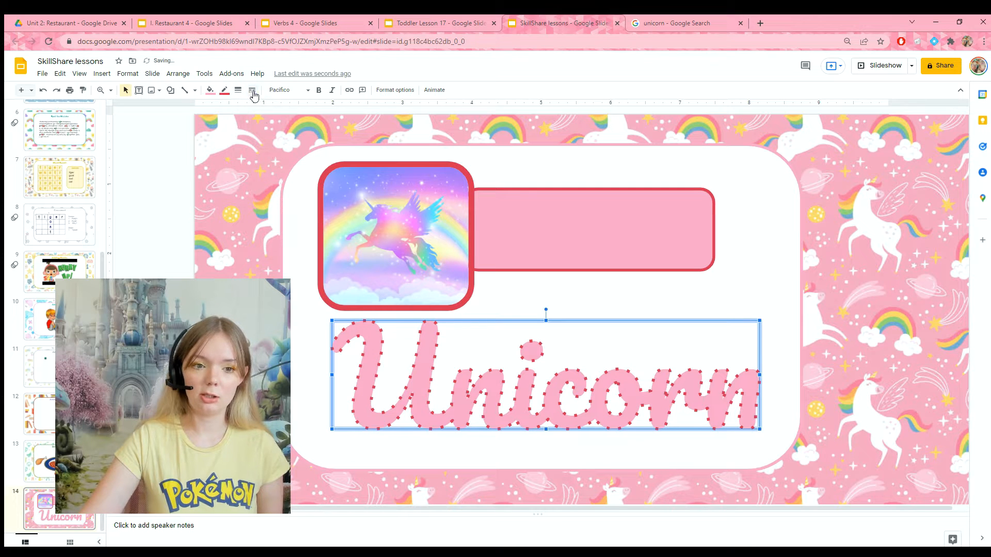
pyautogui.click(252, 91)
pyautogui.click(253, 143)
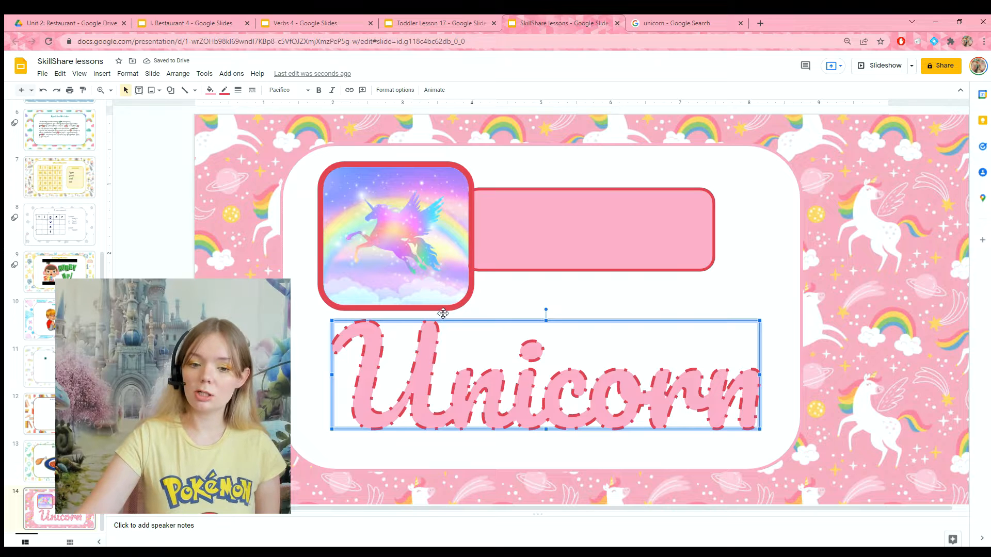
pyautogui.moveTo(443, 313); pyautogui.dragTo(427, 315)
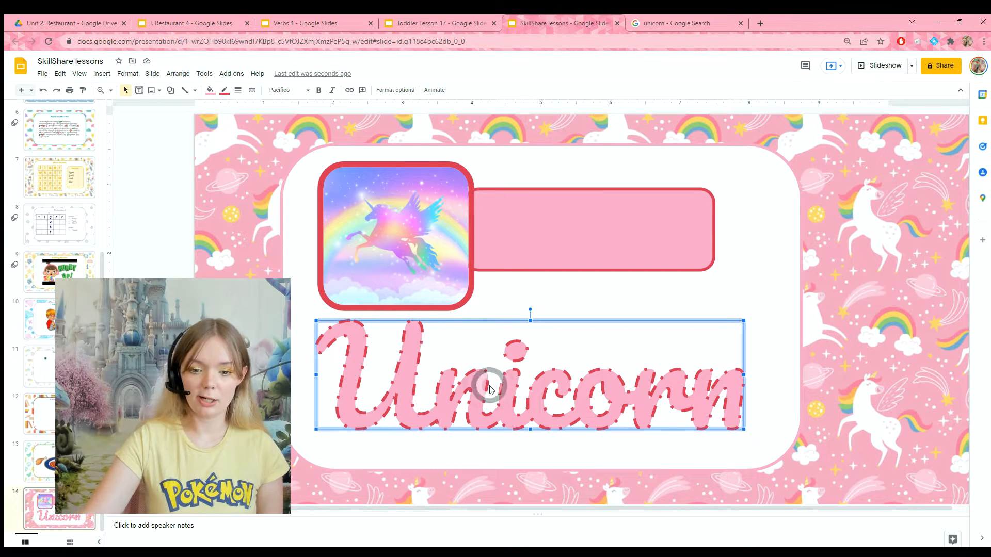
# Change the word art's text to "A a" and move it below the pink rectangle.
pyautogui.rightClick(495, 364)
pyautogui.click(409, 365)
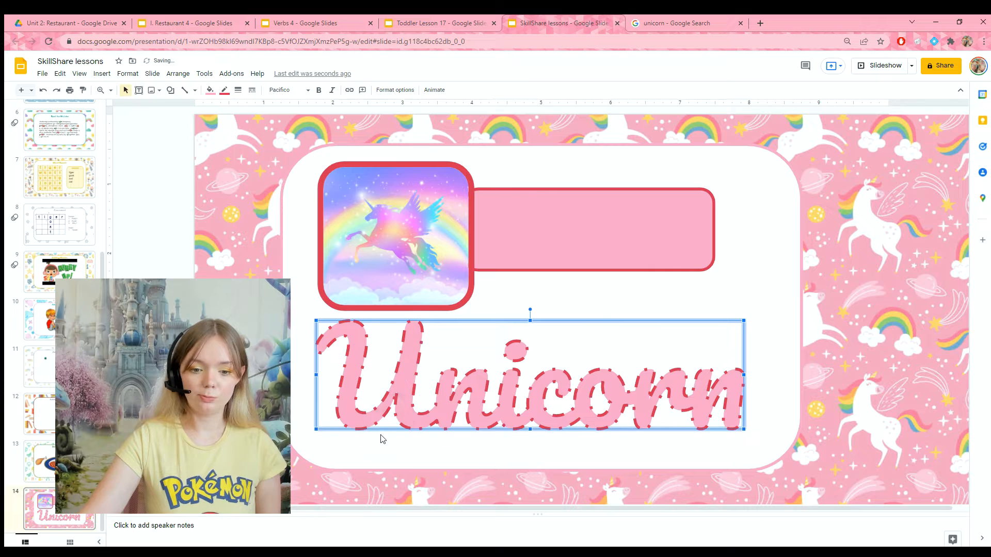
pyautogui.doubleClick(381, 405)
pyautogui.write('A a')
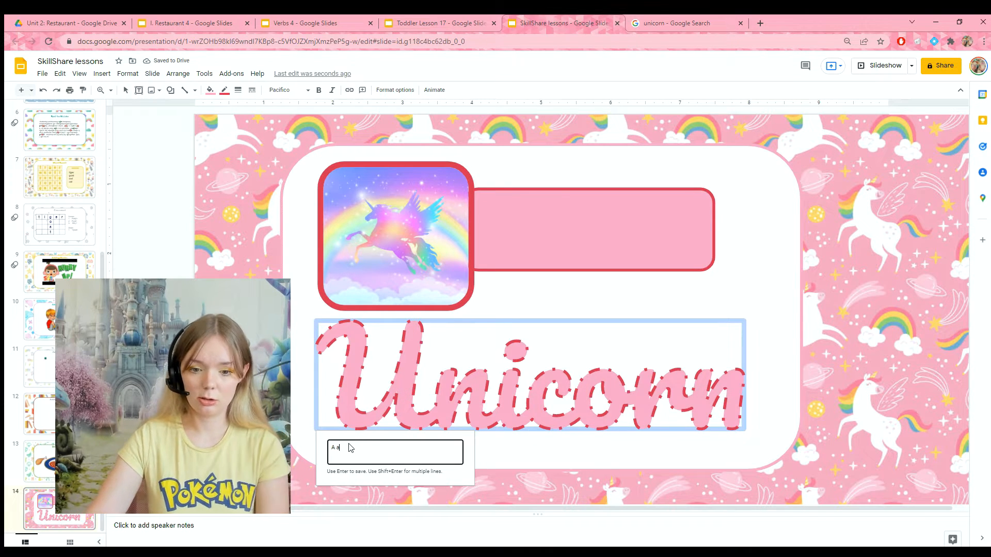
pyautogui.press('Return')
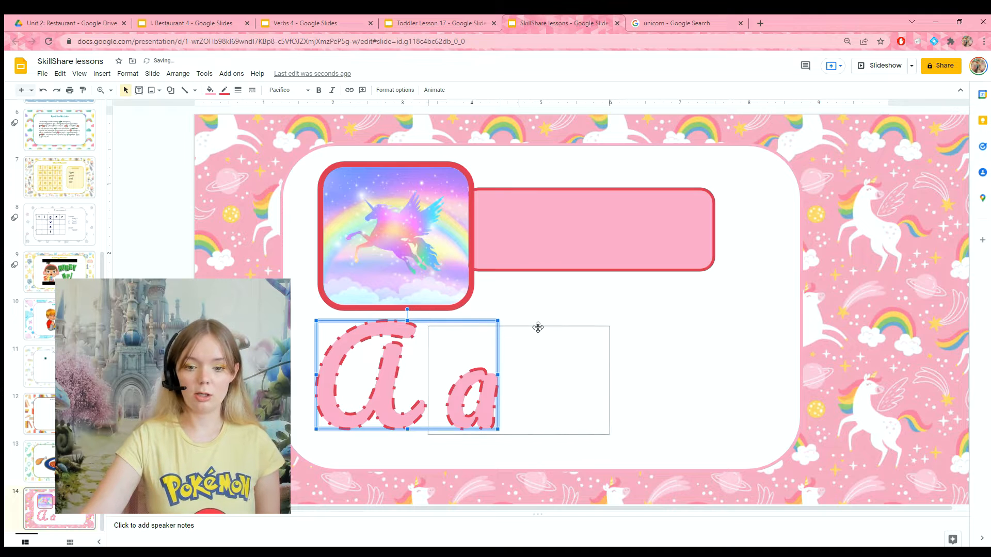
pyautogui.moveTo(538, 327); pyautogui.dragTo(540, 328)
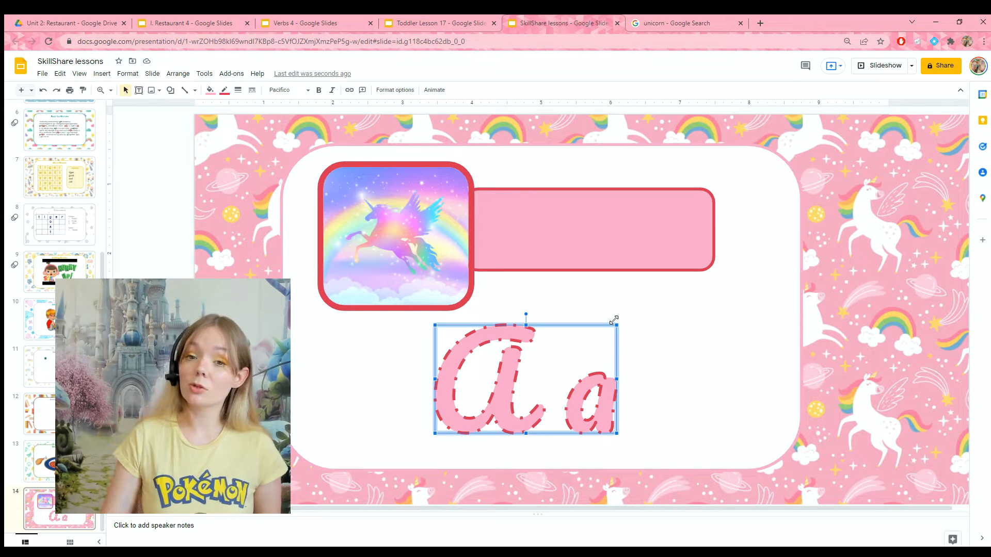
# Try stretching the "A a" word art wider and flatter, and undo the resizing.
pyautogui.moveTo(615, 321); pyautogui.dragTo(718, 362)
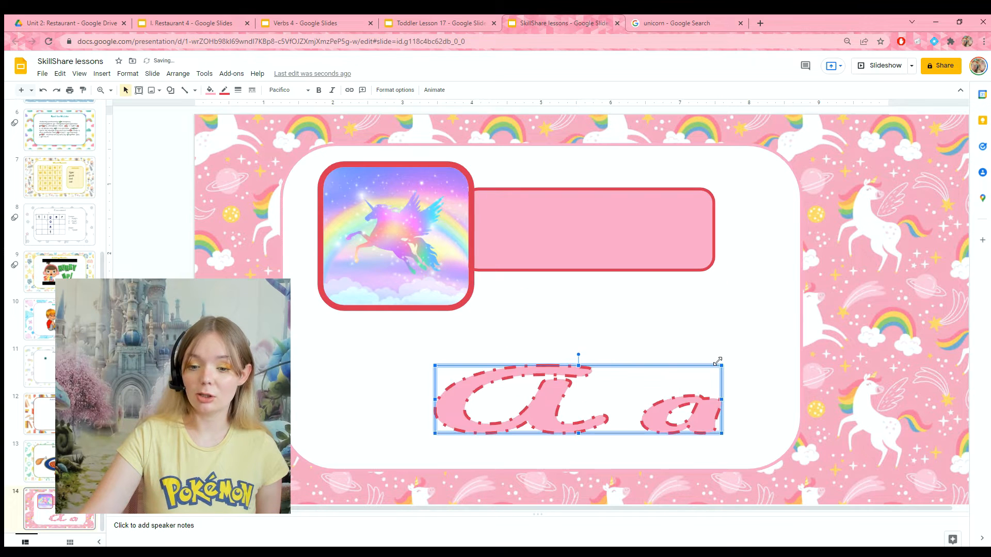
pyautogui.click(42, 90)
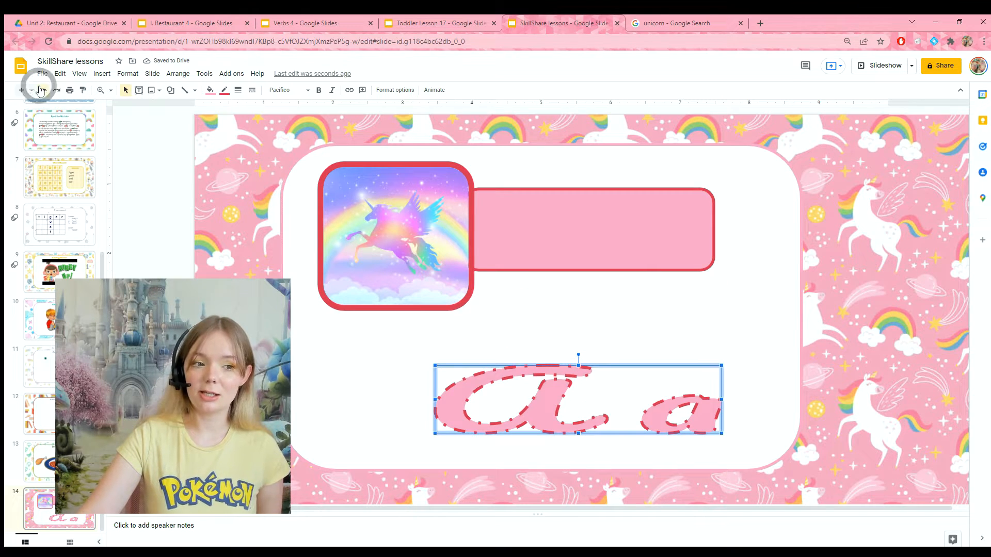
pyautogui.click(41, 90)
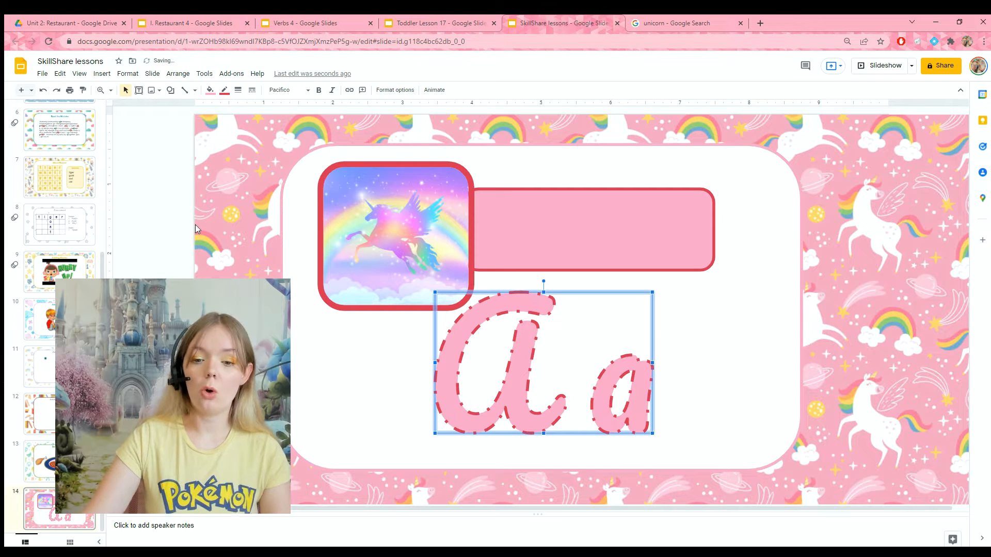
pyautogui.click(42, 90)
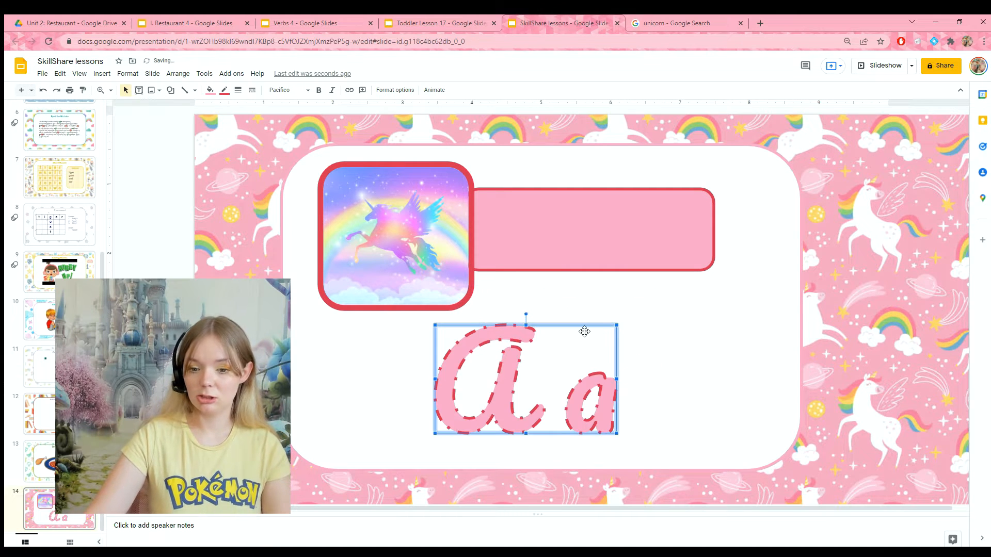
# Enlarge the "A a" word art so it fills more of the space below the pink rectangle.
pyautogui.moveTo(614, 325); pyautogui.dragTo(650, 305)
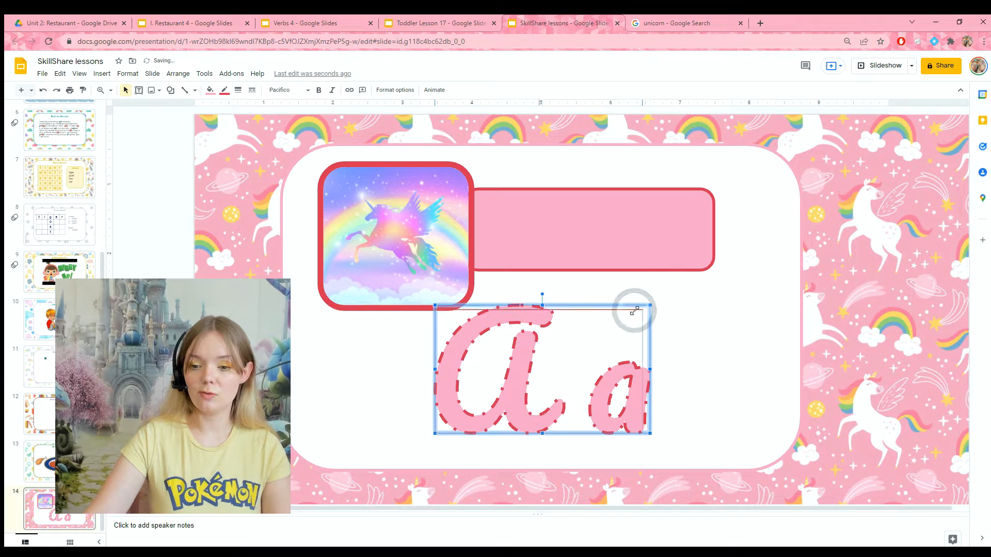
pyautogui.moveTo(649, 369); pyautogui.dragTo(663, 295)
pyautogui.click(655, 294)
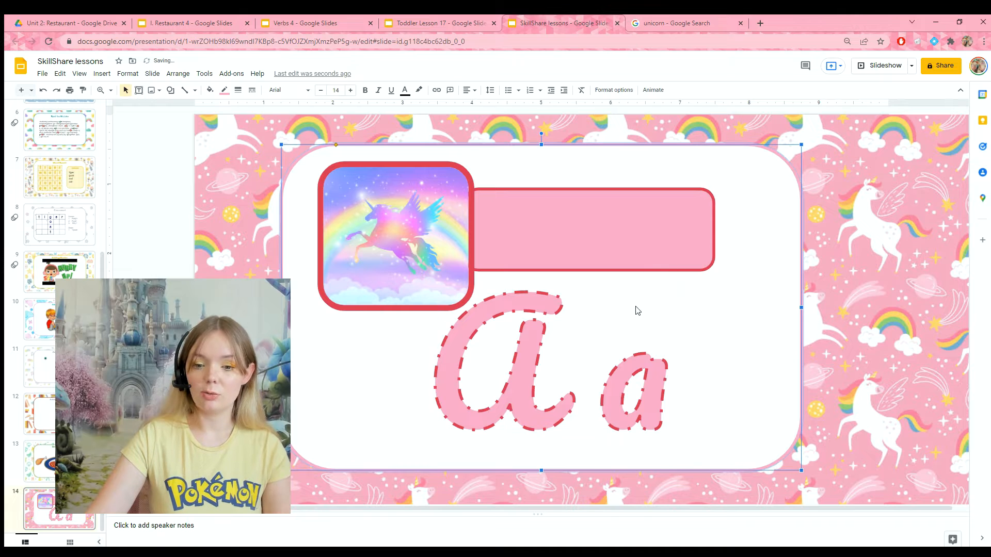
# Move the "A a" word art toward the lower-right of the white panel and set its font to Arial.
pyautogui.moveTo(580, 387); pyautogui.dragTo(653, 396)
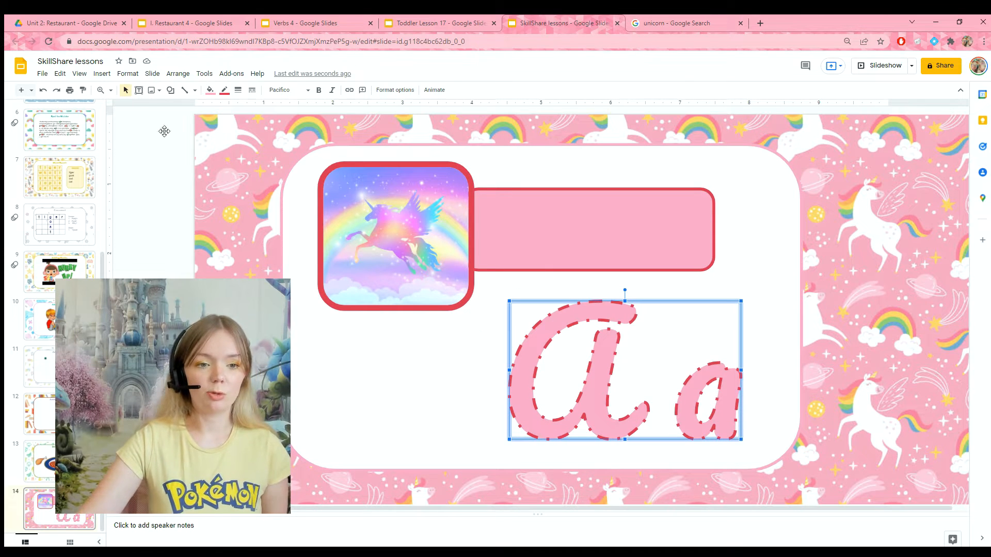
pyautogui.click(287, 93)
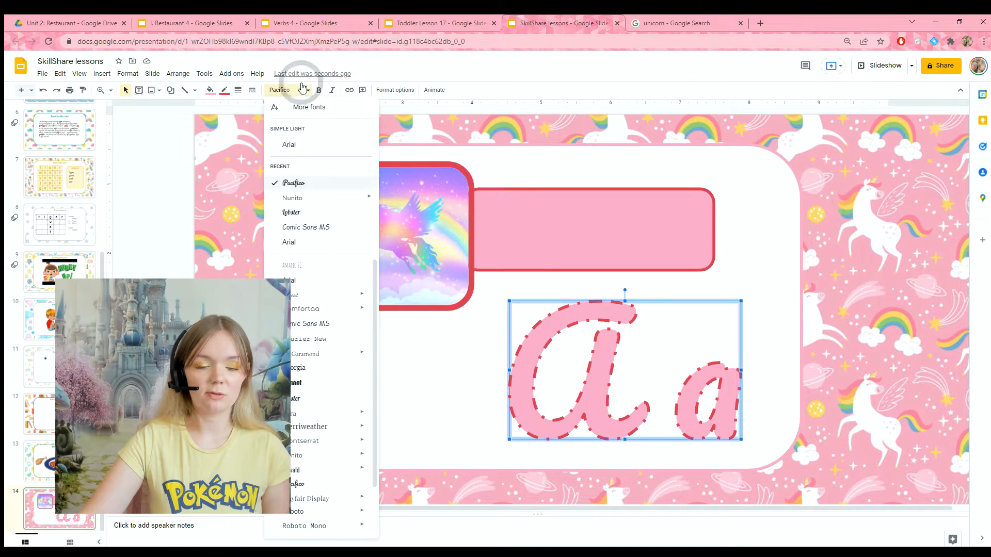
pyautogui.click(283, 241)
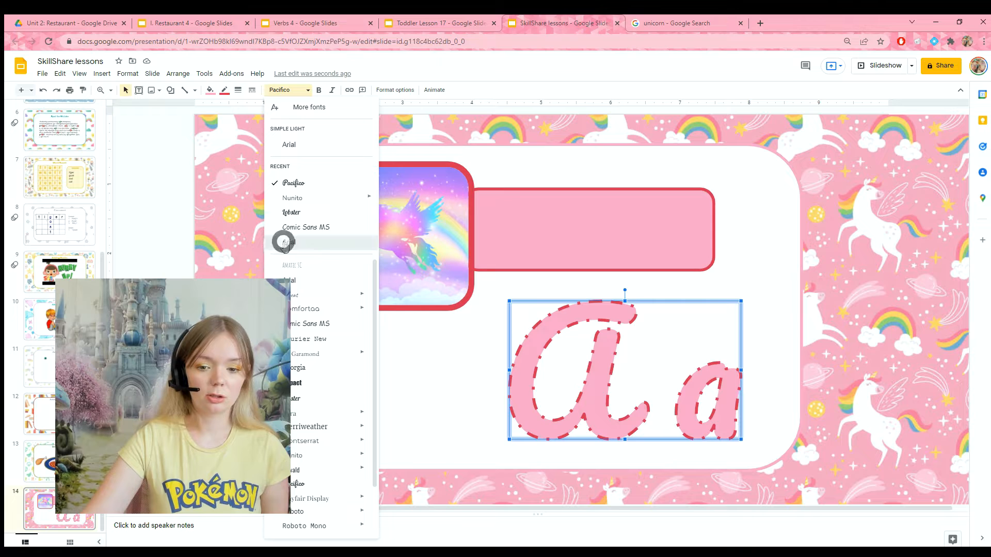
pyautogui.click(279, 90)
pyautogui.press('Escape')
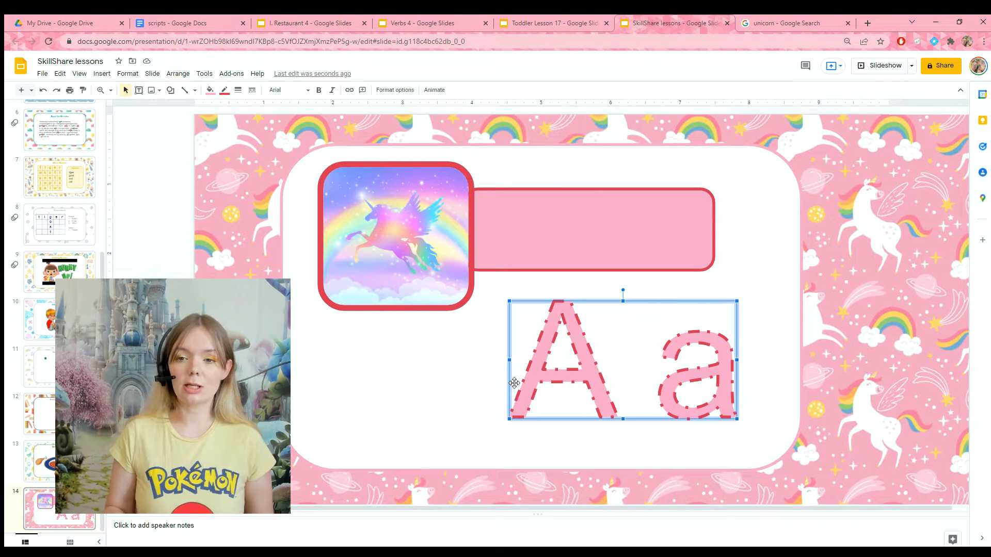
# On slide 2 of the Toddler Lesson 17 presentation, view the available callout shapes and select the girl's speech bubble.
pyautogui.click(560, 17)
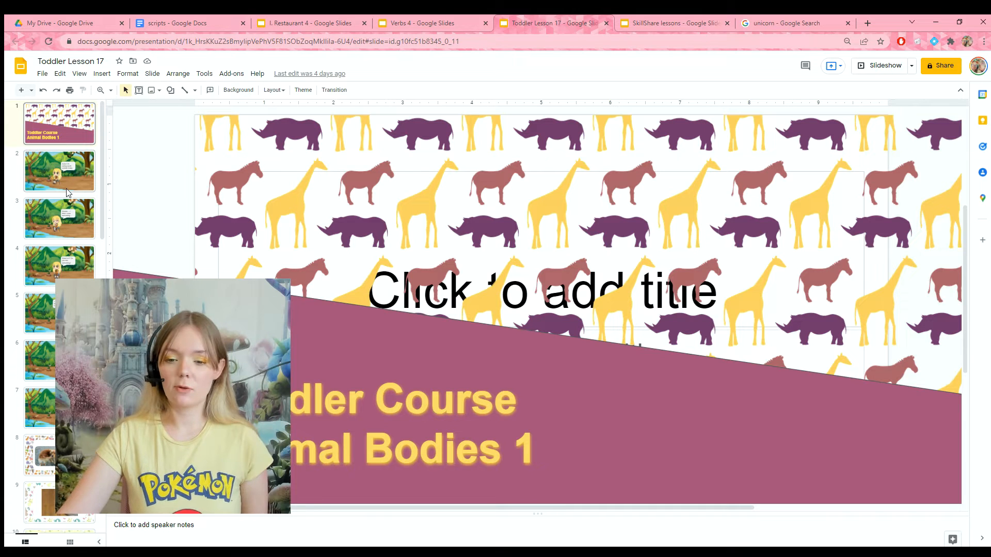
pyautogui.click(64, 167)
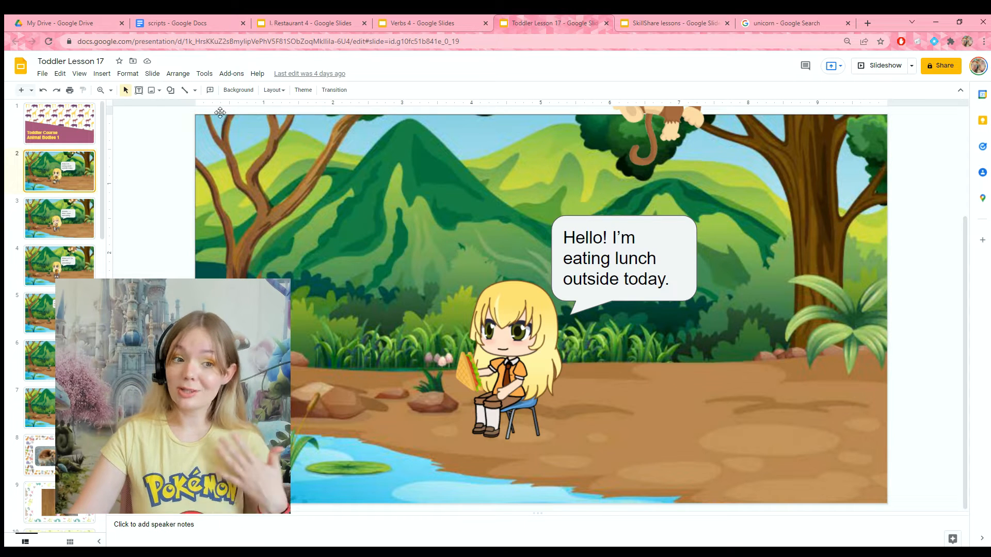
pyautogui.click(170, 90)
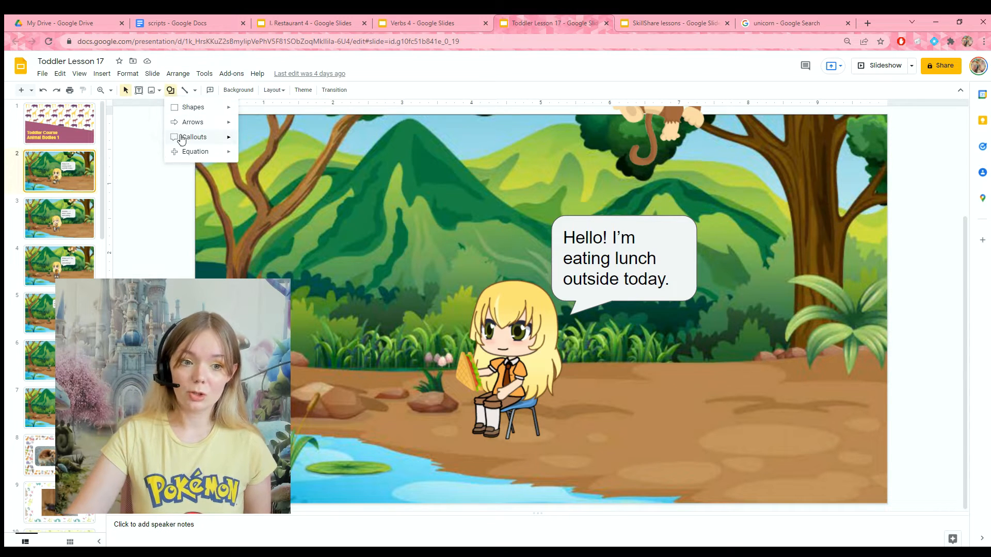
pyautogui.moveTo(214, 137)
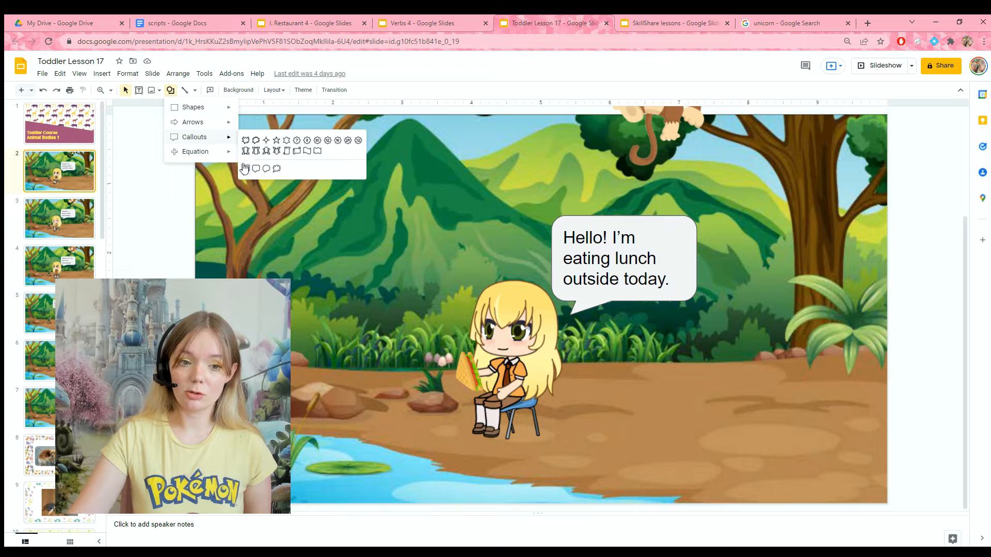
pyautogui.click(580, 303)
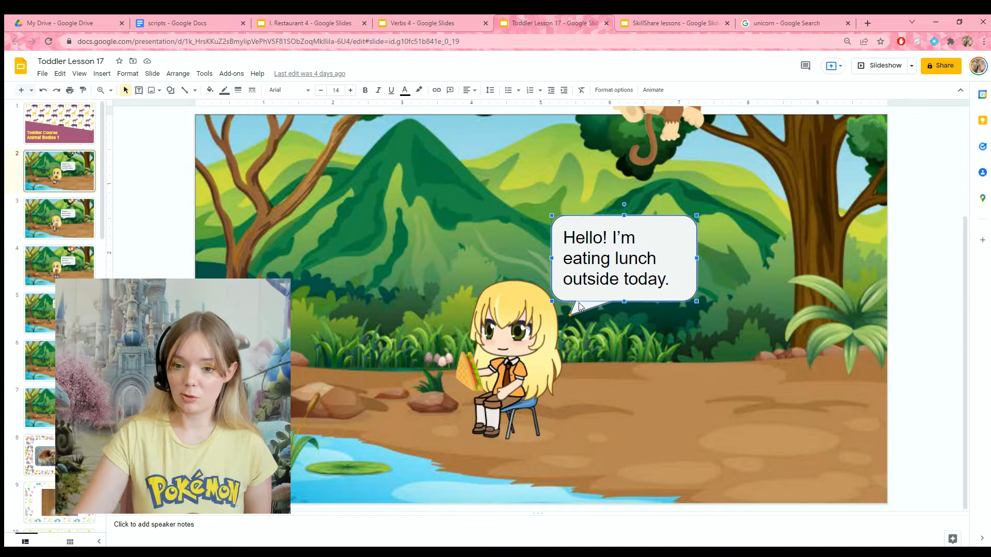